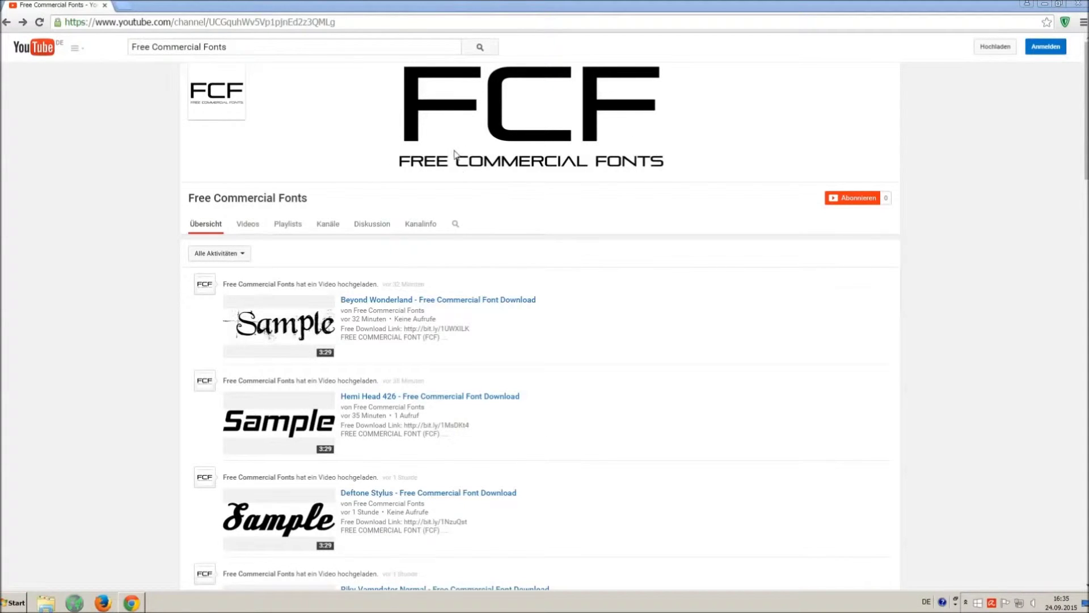
Scroll the Free Commercial Fonts channel feed and open the Riky Vampdator Normal video
drag(304, 47, 130, 41)
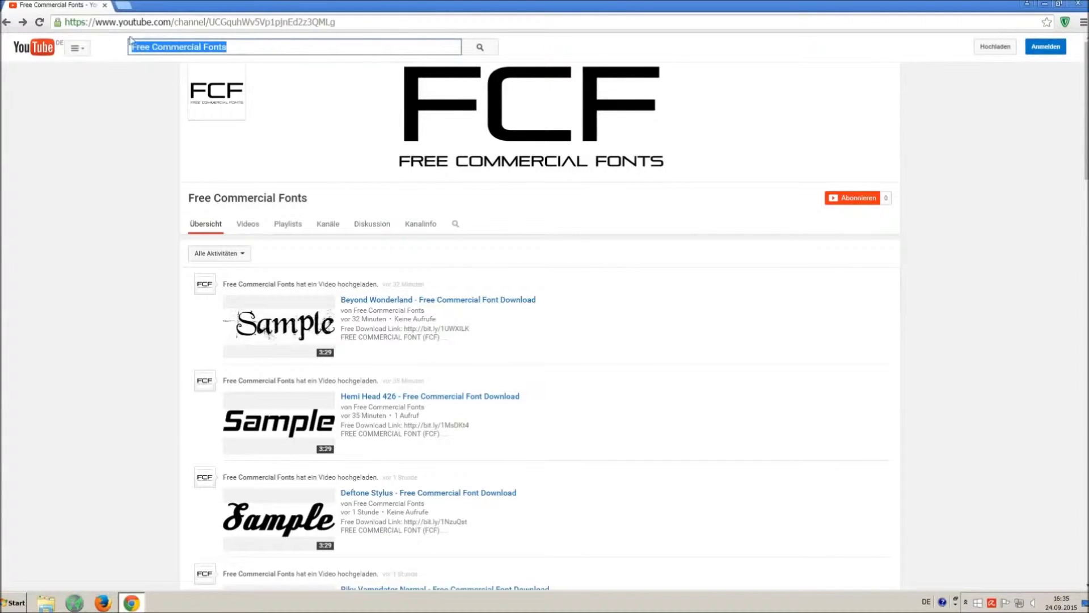
click(276, 47)
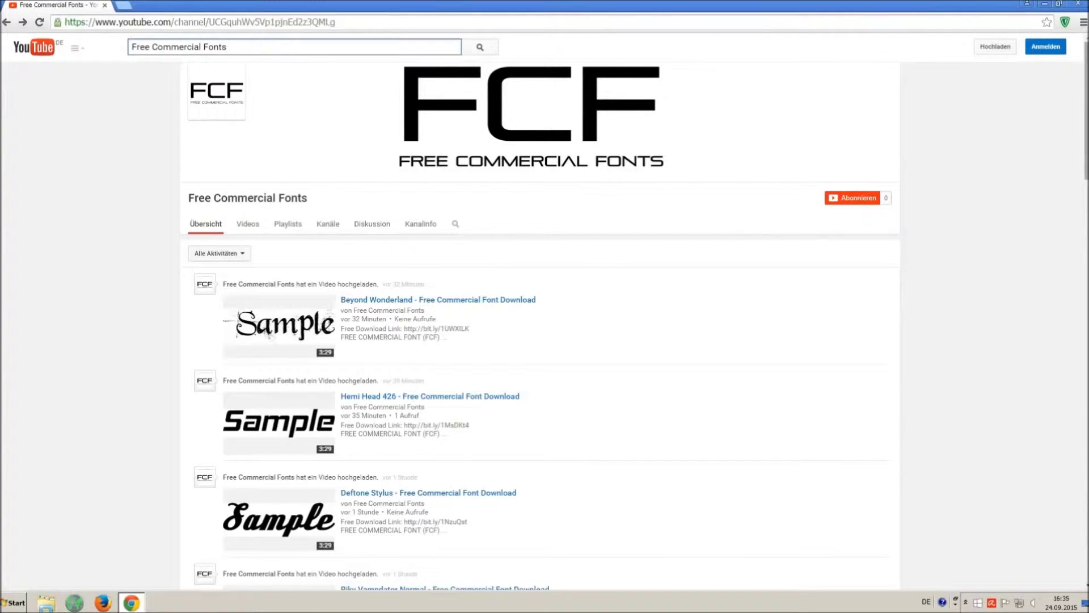
scroll(698, 292, down, 2)
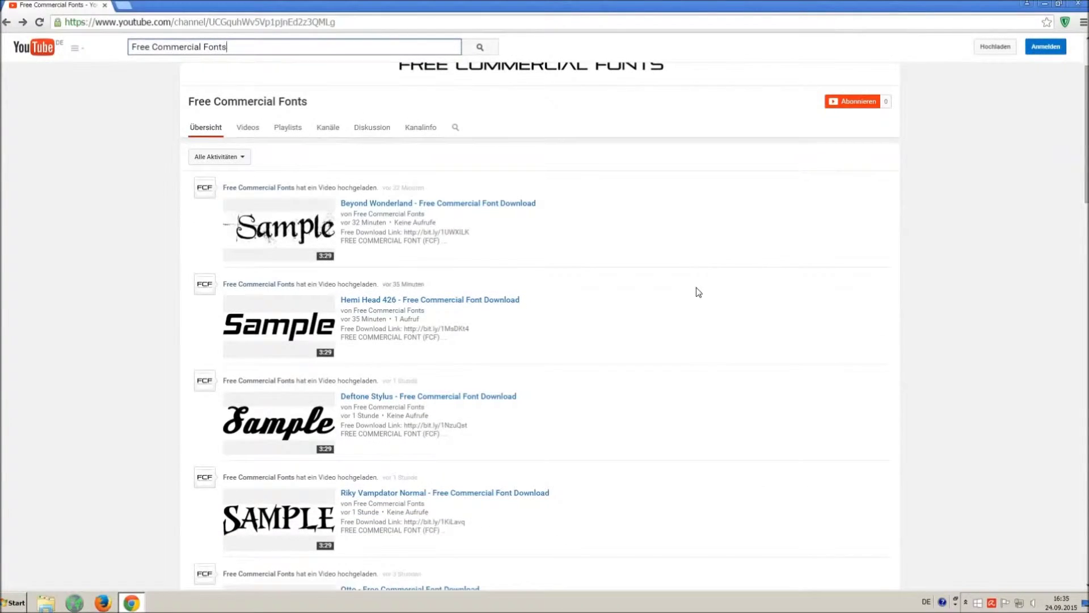
scroll(696, 287, down, 1)
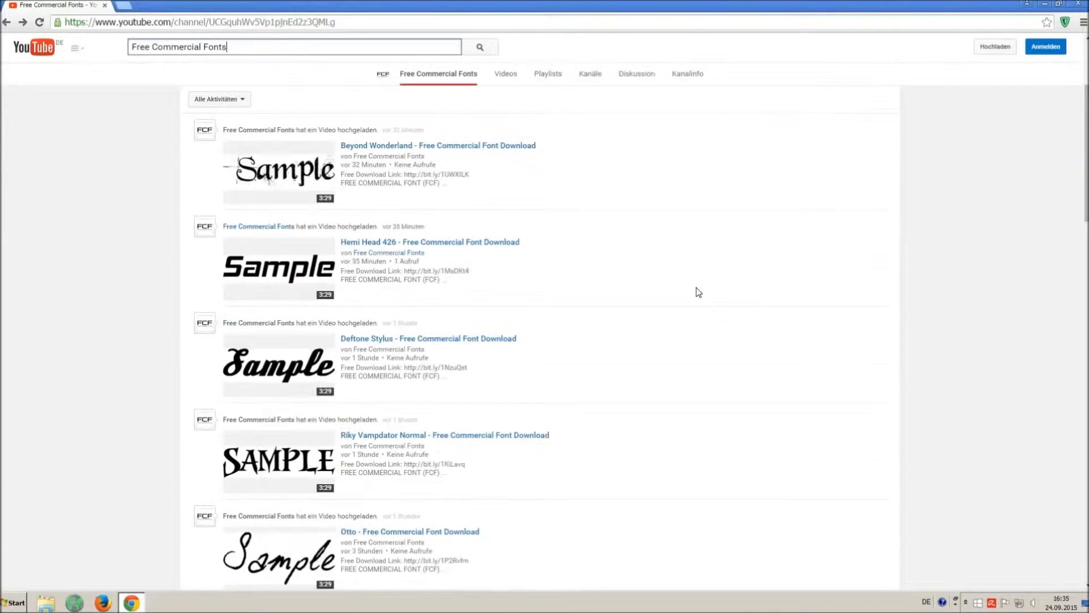
click(377, 436)
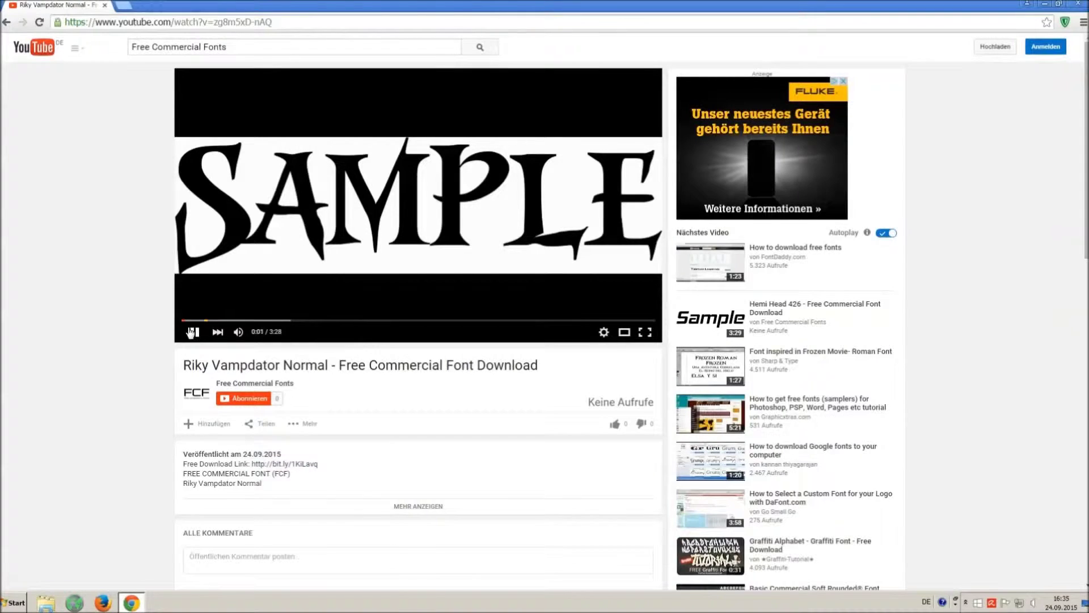
Pause the video and expand its description to reveal the download and license links
click(191, 332)
click(409, 506)
scroll(375, 488, down, 2)
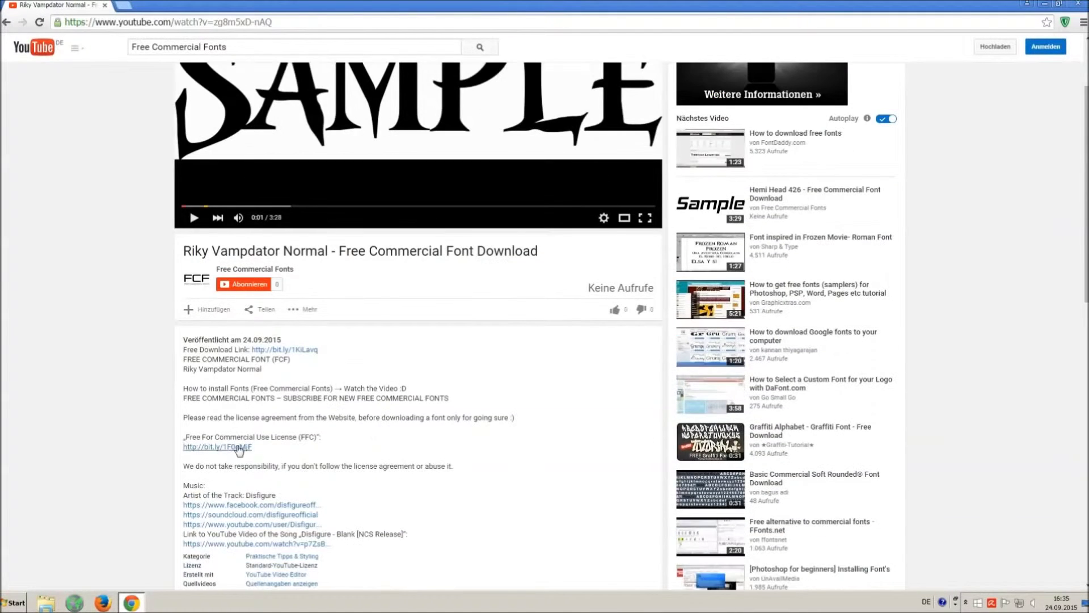
drag(184, 420, 265, 444)
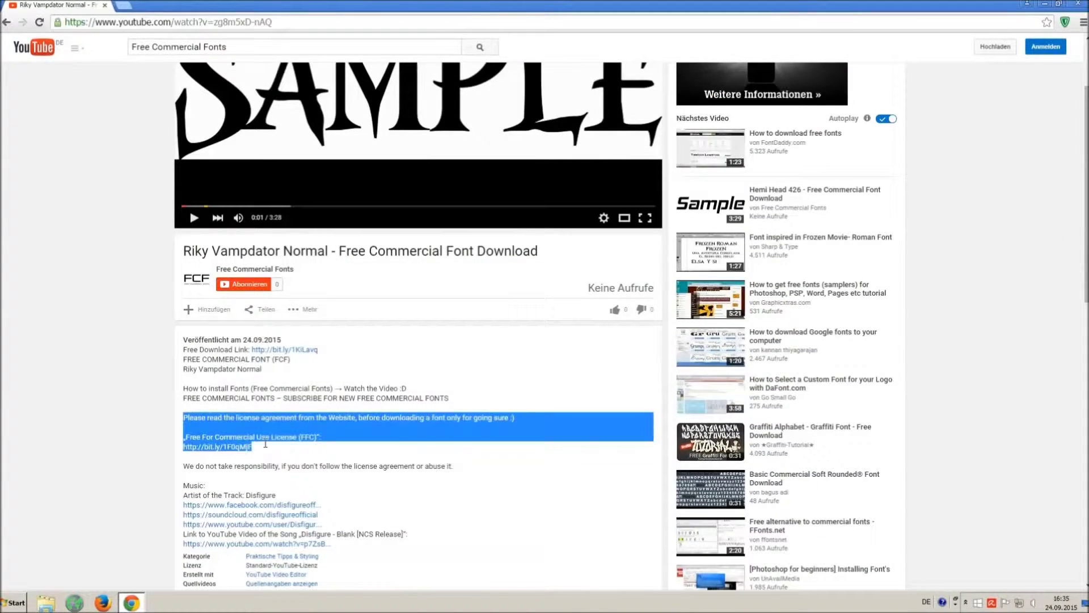
click(316, 459)
Skip both AdF.ly ad pages to reach the 1001 Fonts Riky Vampdator Normal page
scroll(316, 459, up, 2)
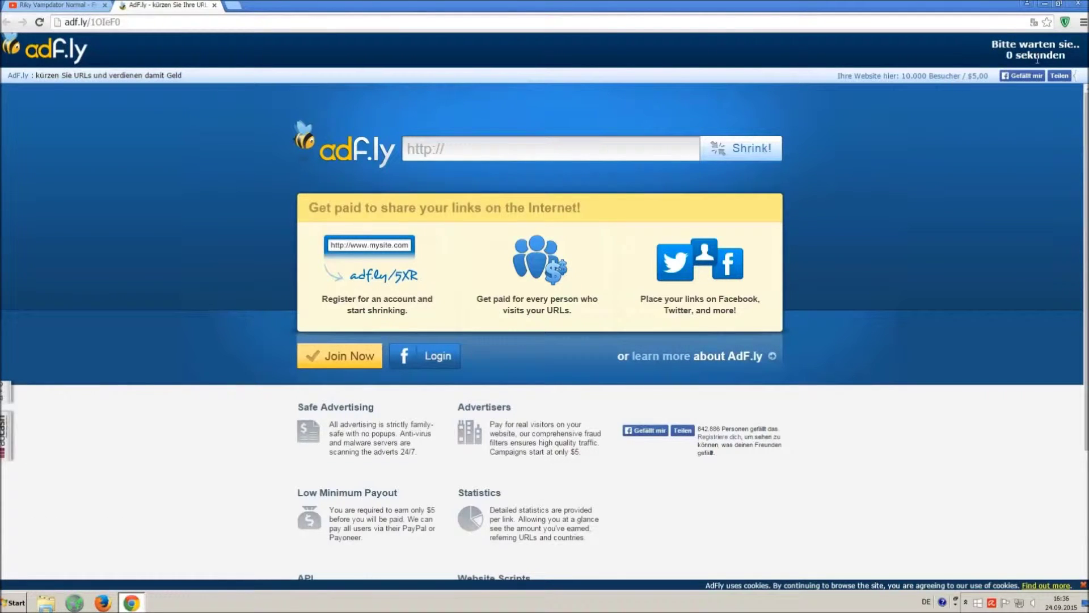
click(1023, 52)
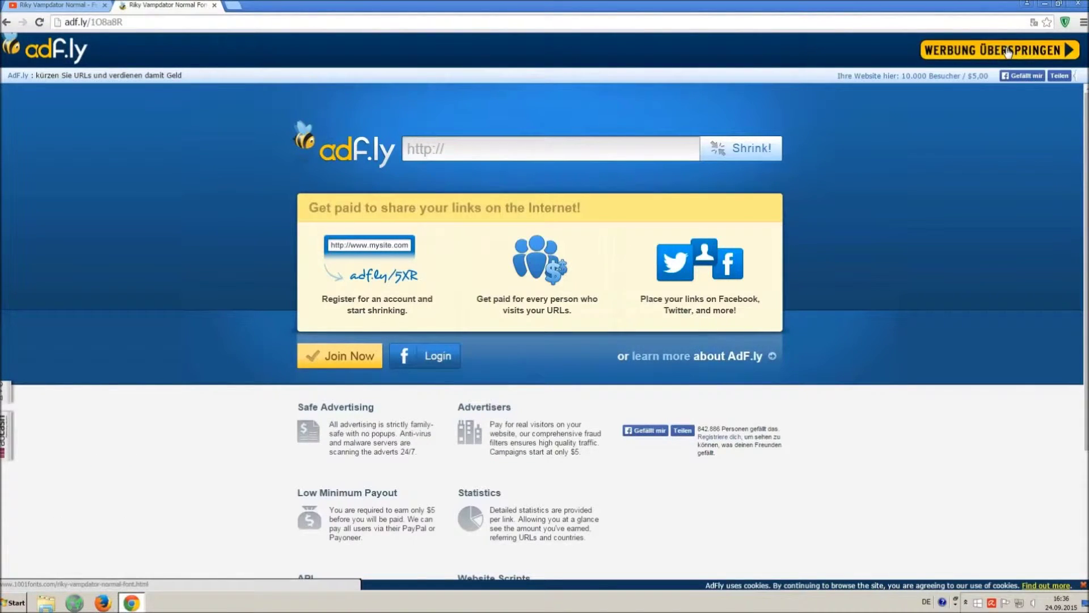
click(1007, 51)
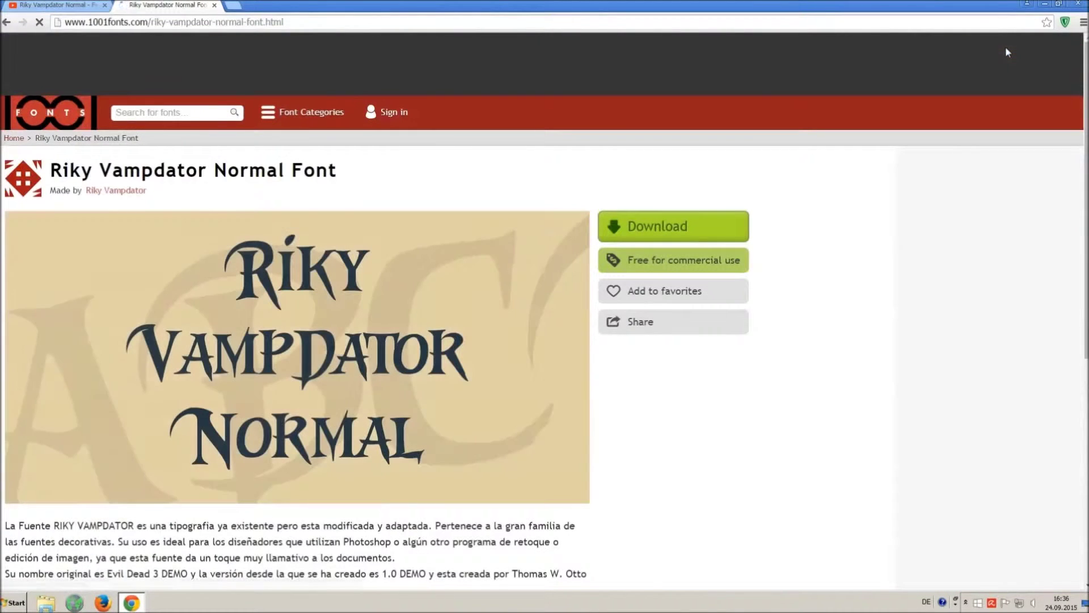
Download Riky Vampdator Normal from 1001 Fonts as a TTF file
drag(50, 171, 411, 182)
click(410, 181)
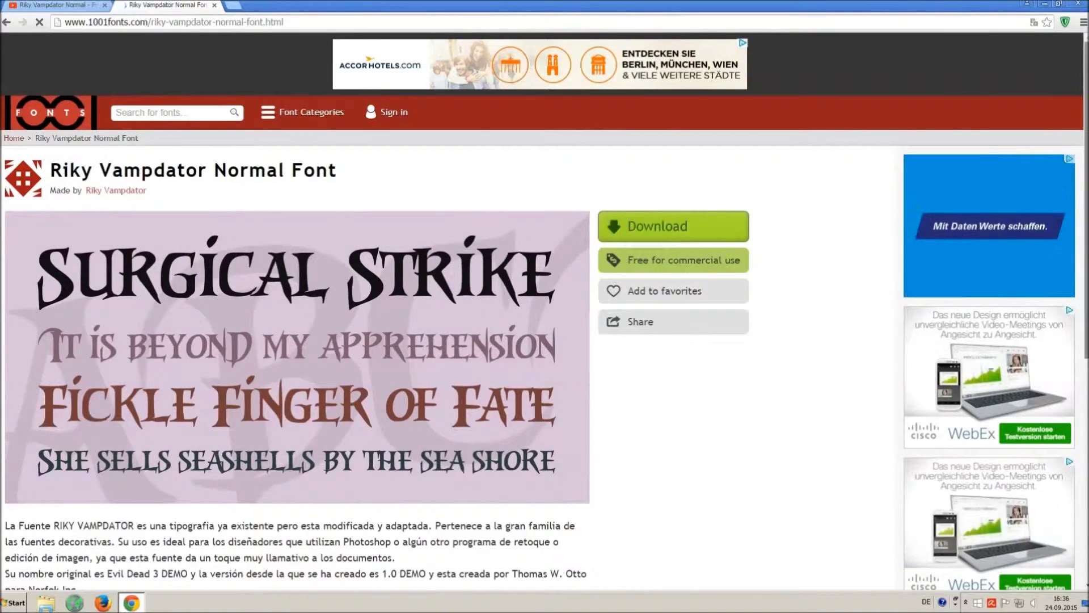
scroll(717, 233, down, 5)
scroll(866, 232, down, 3)
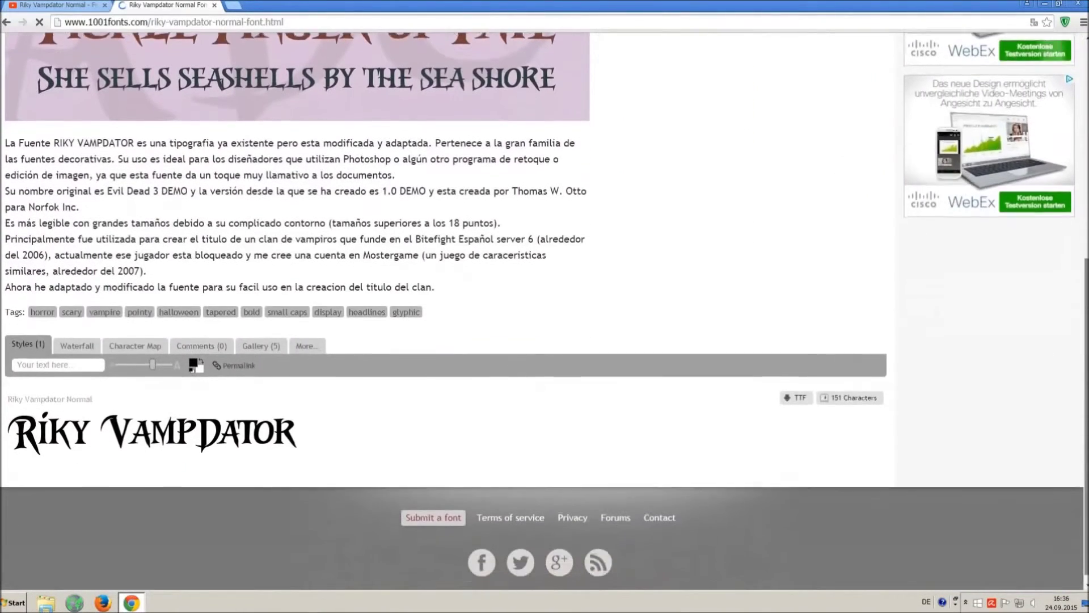
click(797, 393)
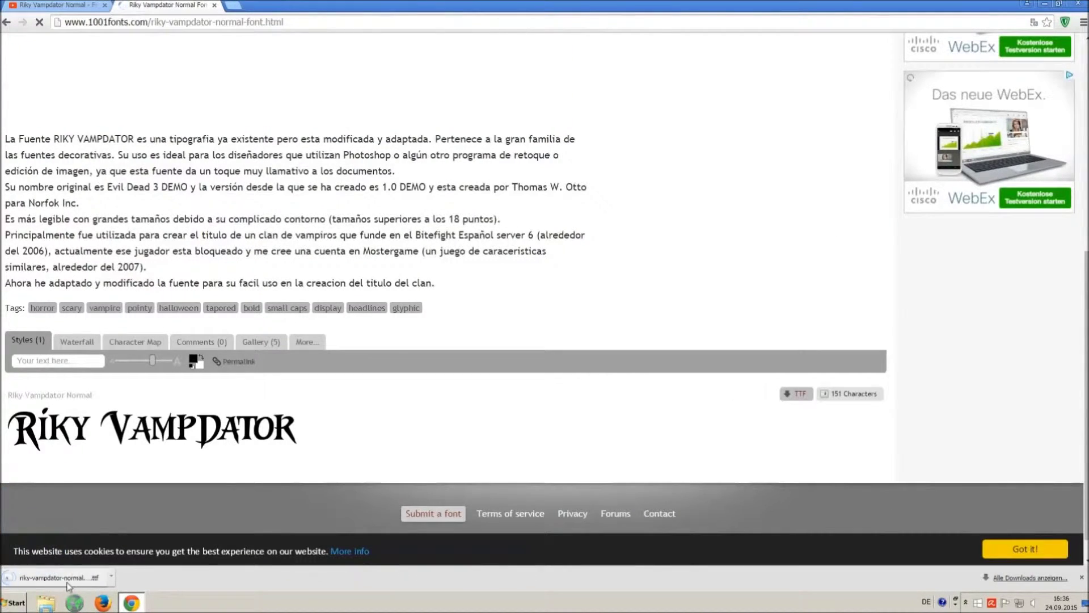
Open the Schriftarten fonts folder by searching 'font' in the Control Panel
click(12, 603)
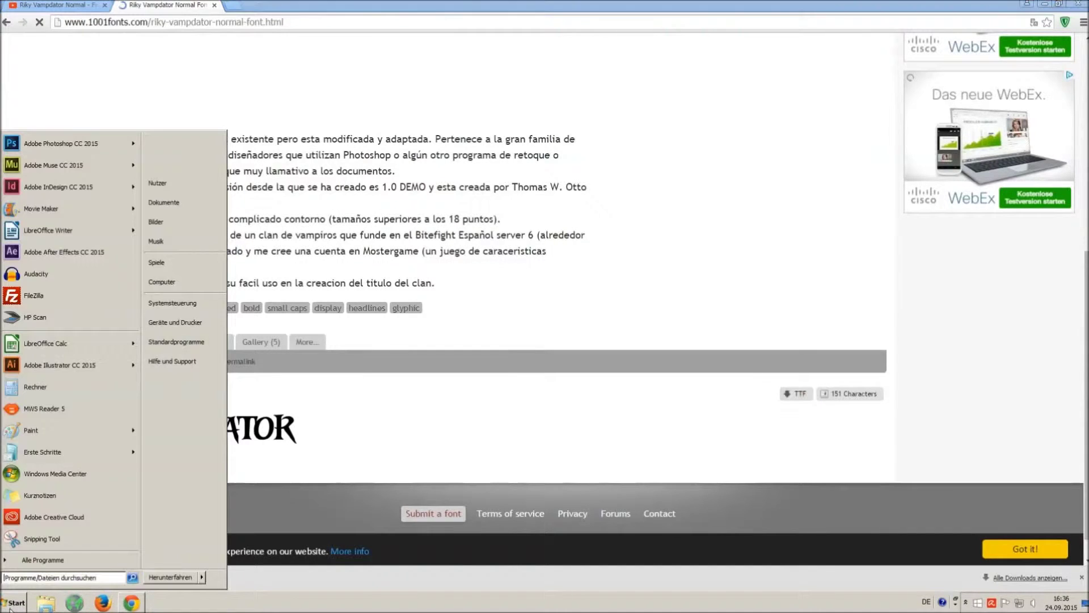
click(172, 303)
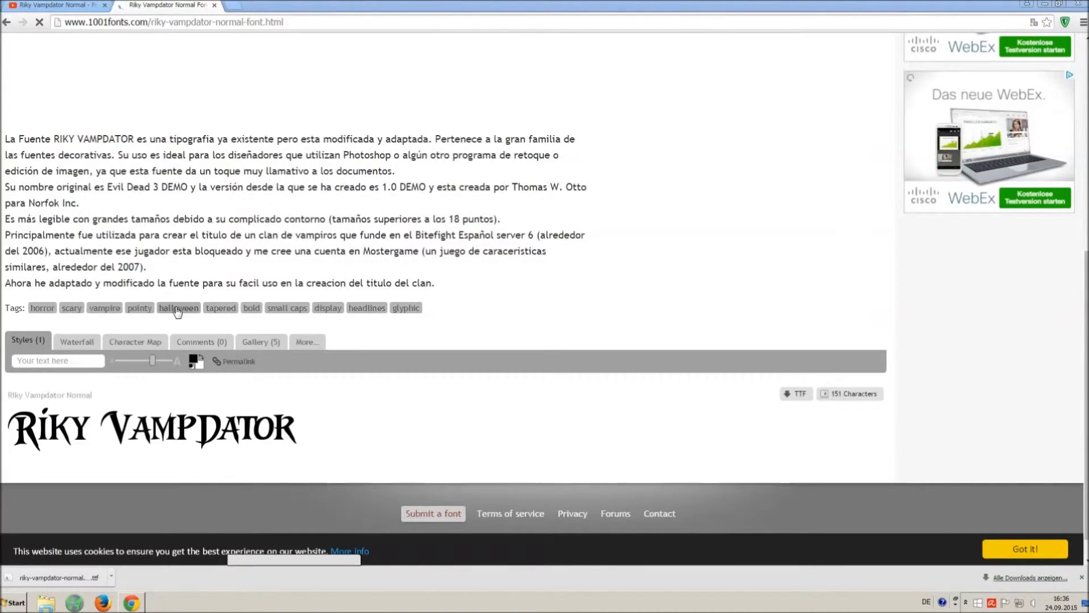
click(880, 152)
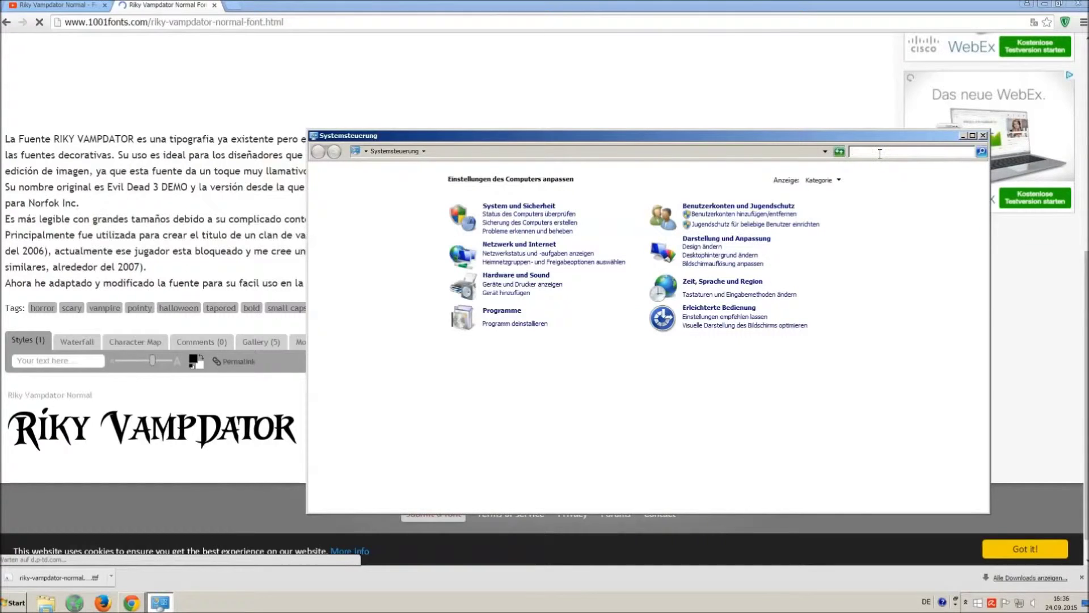
text(font)
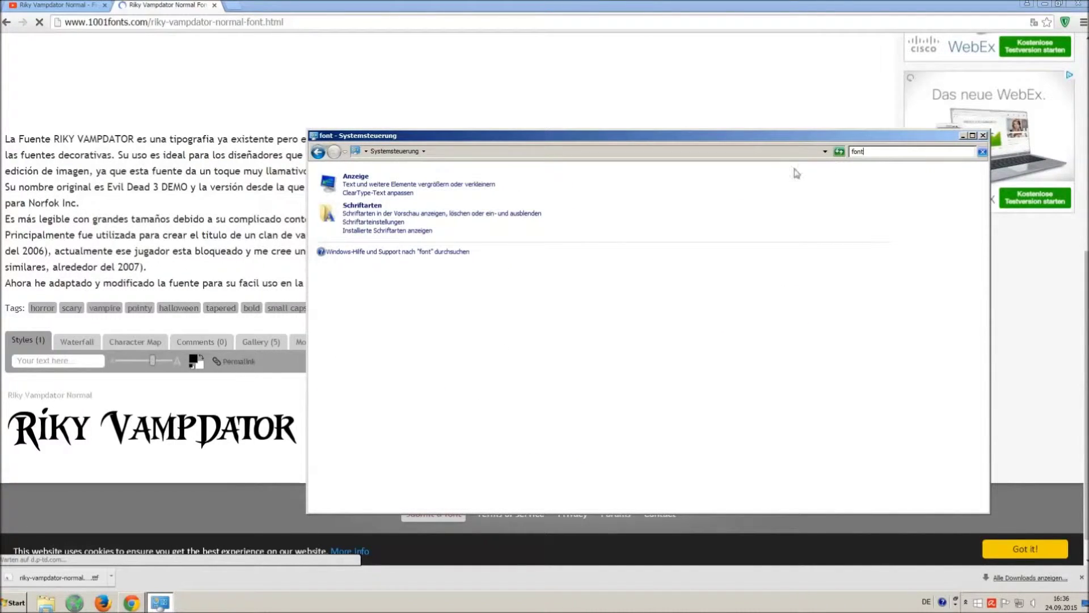
click(370, 208)
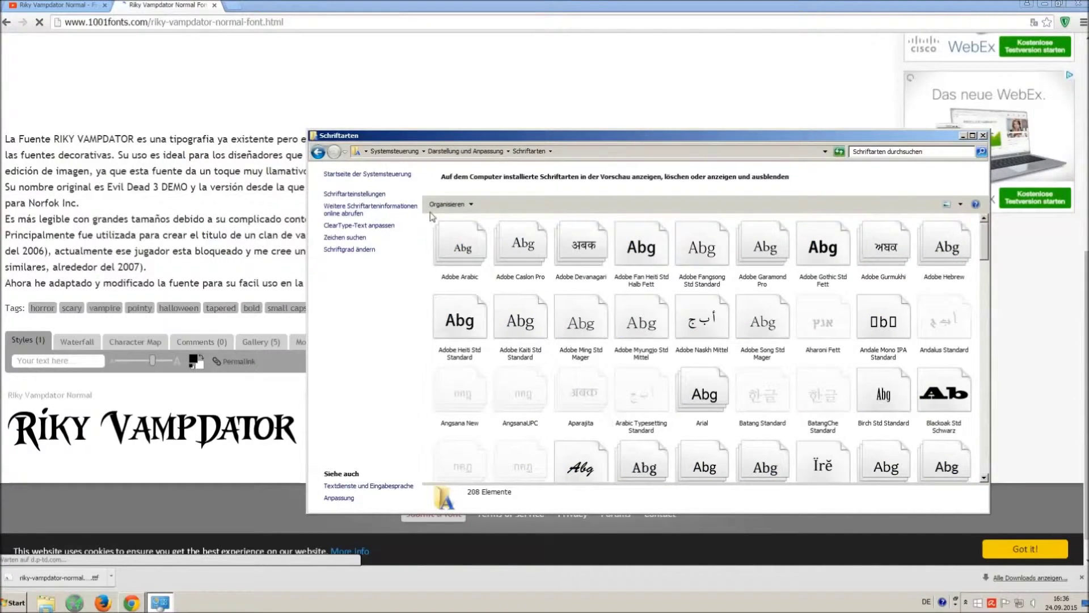
drag(432, 216, 532, 174)
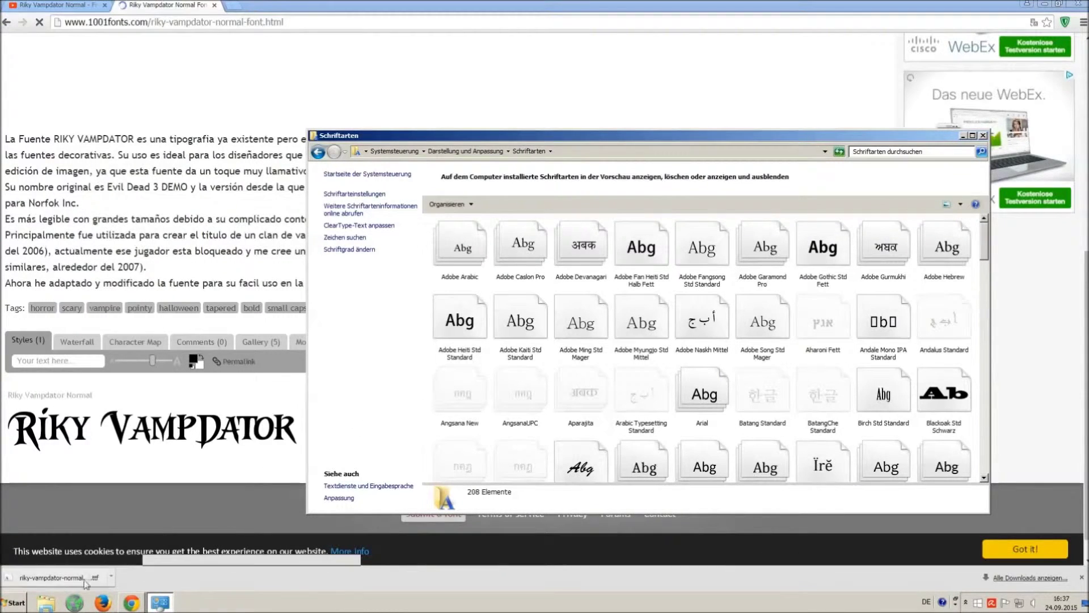
click(17, 603)
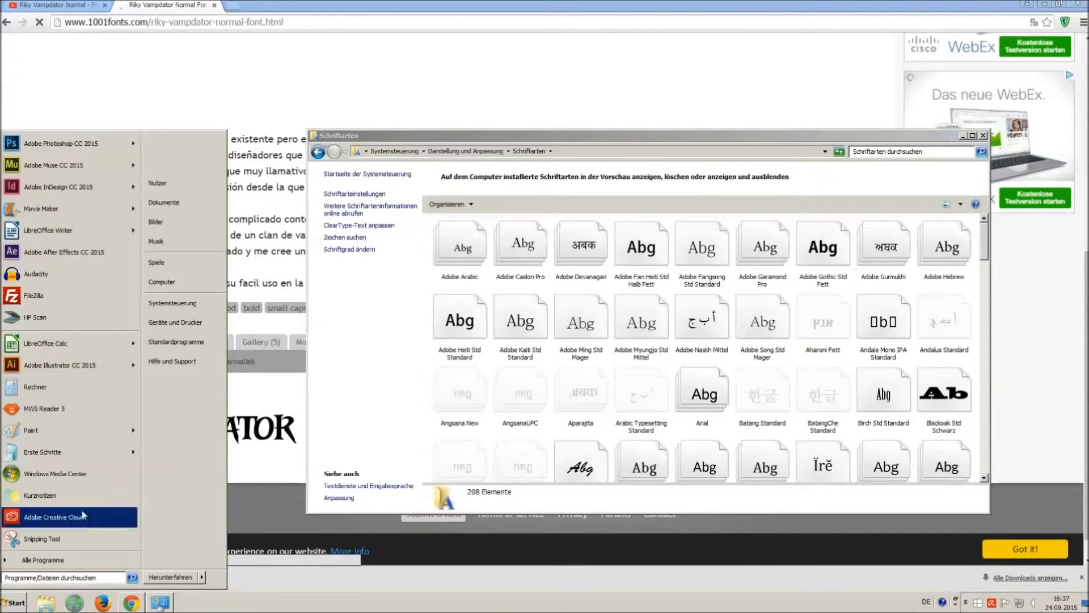
Install the downloaded Riky Vampdator TTF by dragging it from Downloads onto the fonts list
click(199, 282)
click(156, 301)
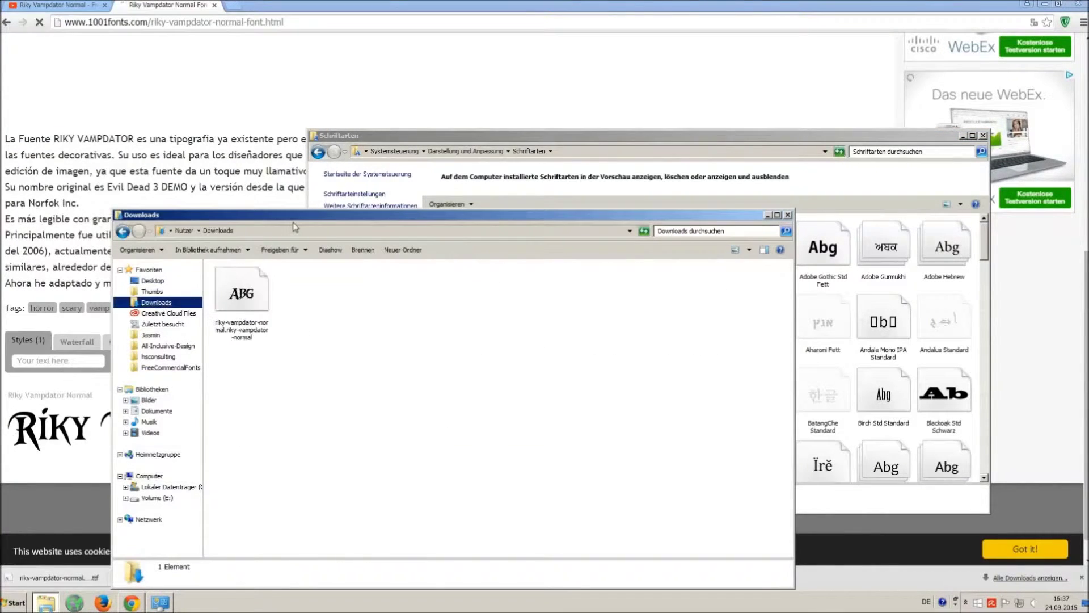
drag(294, 227, 276, 387)
drag(250, 457, 555, 296)
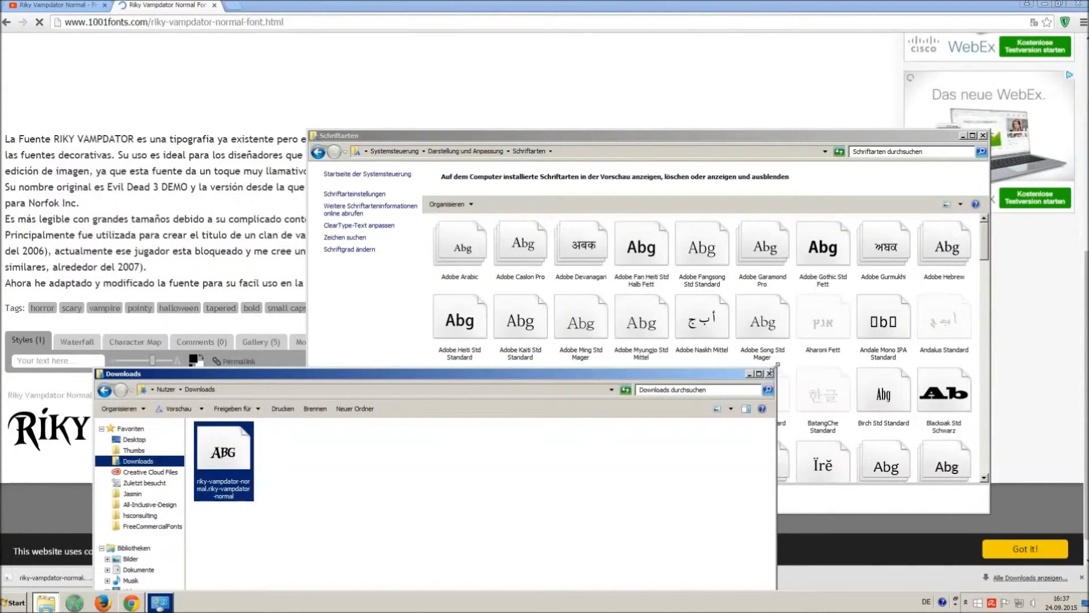
Close the Downloads and Fonts windows and the 1001 Fonts tab, then minimize Chrome
click(770, 373)
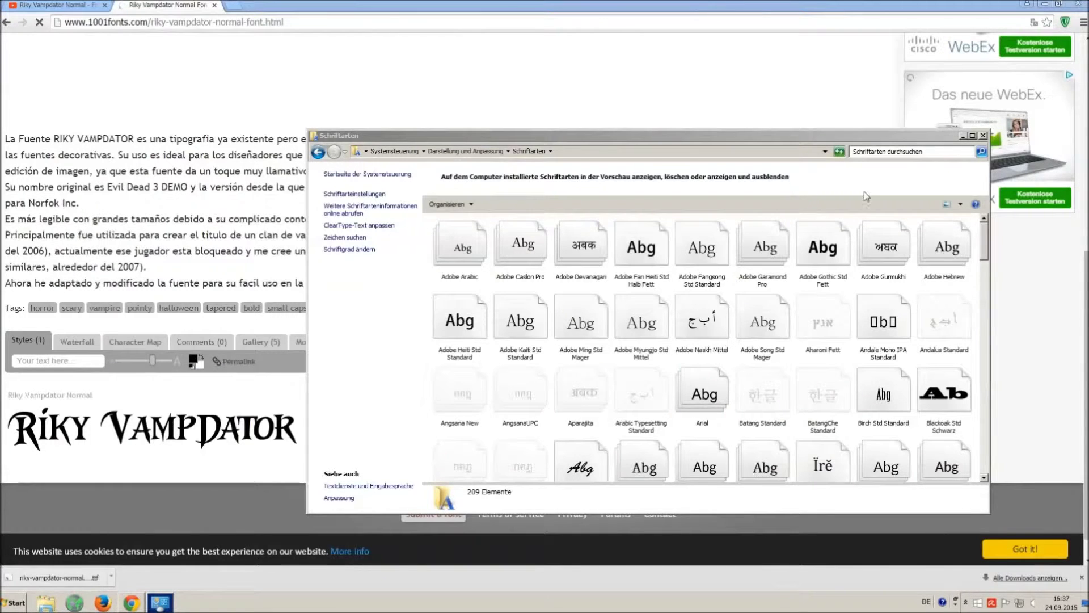
click(984, 136)
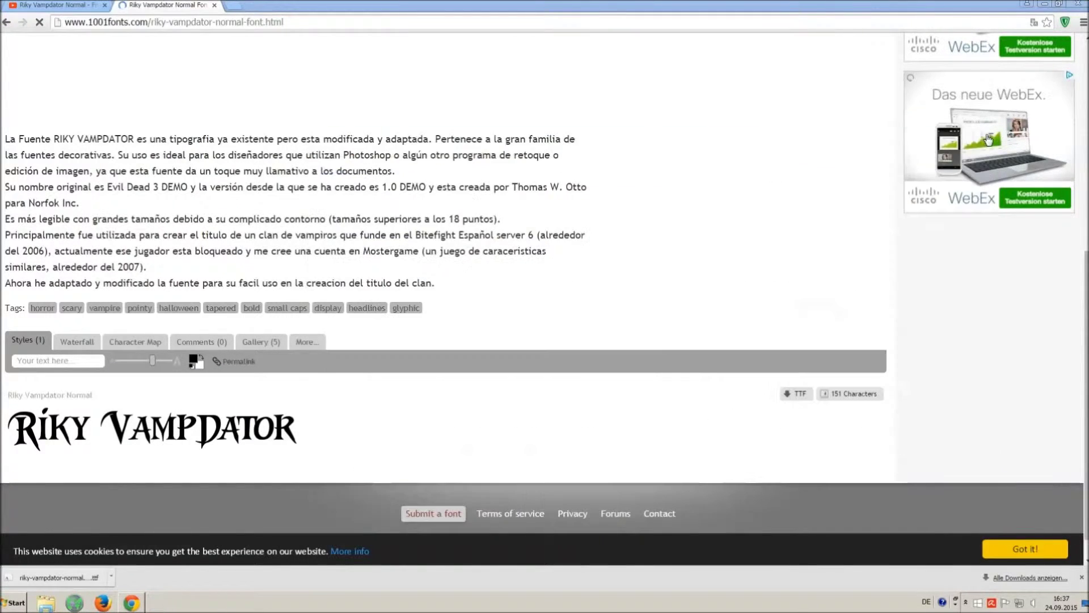
click(213, 5)
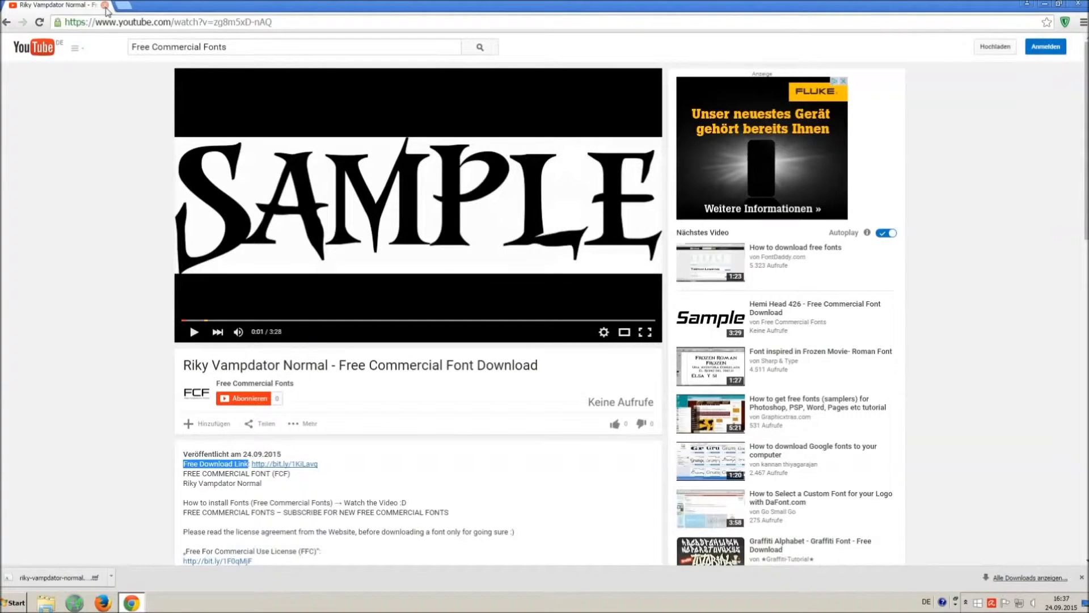
click(1045, 4)
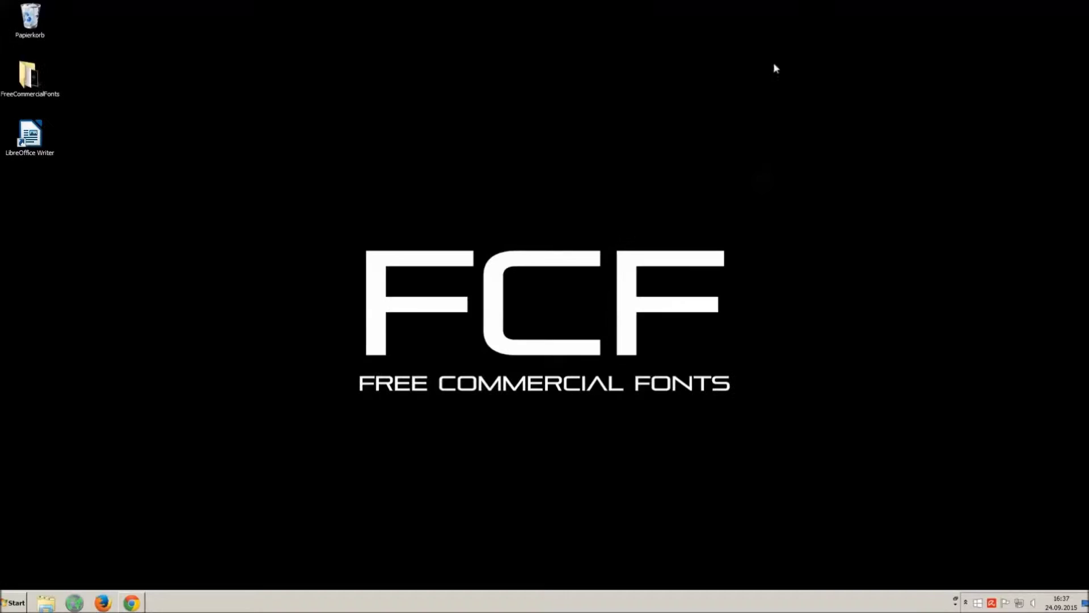
In a new Writer document, type the ANNOYING line, select it, and enter 'Vamp' as the font
double_click(35, 132)
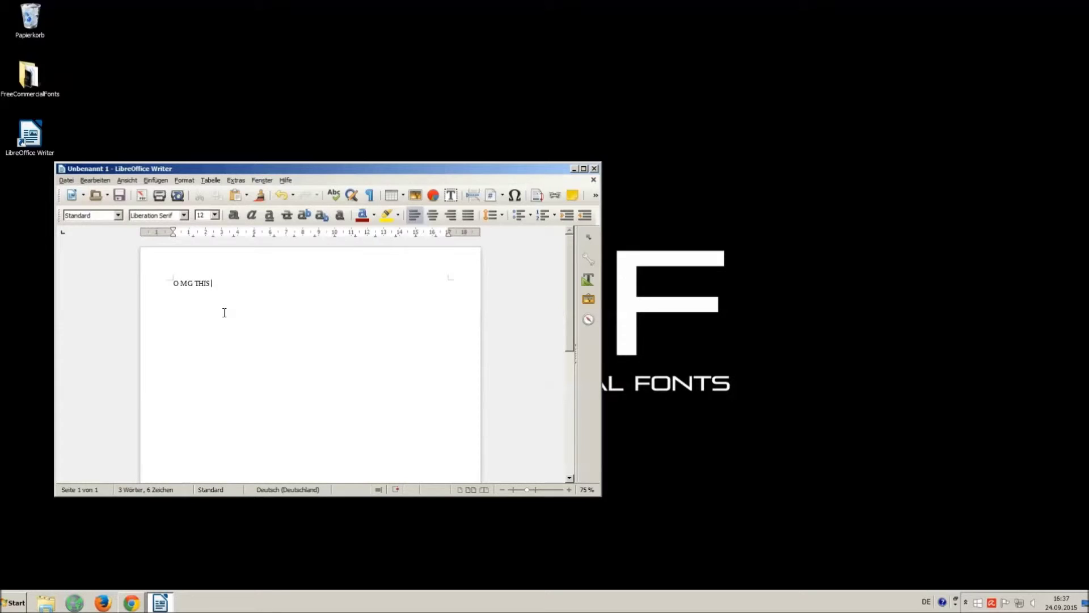
text(ICE IS SO ANNOYING)
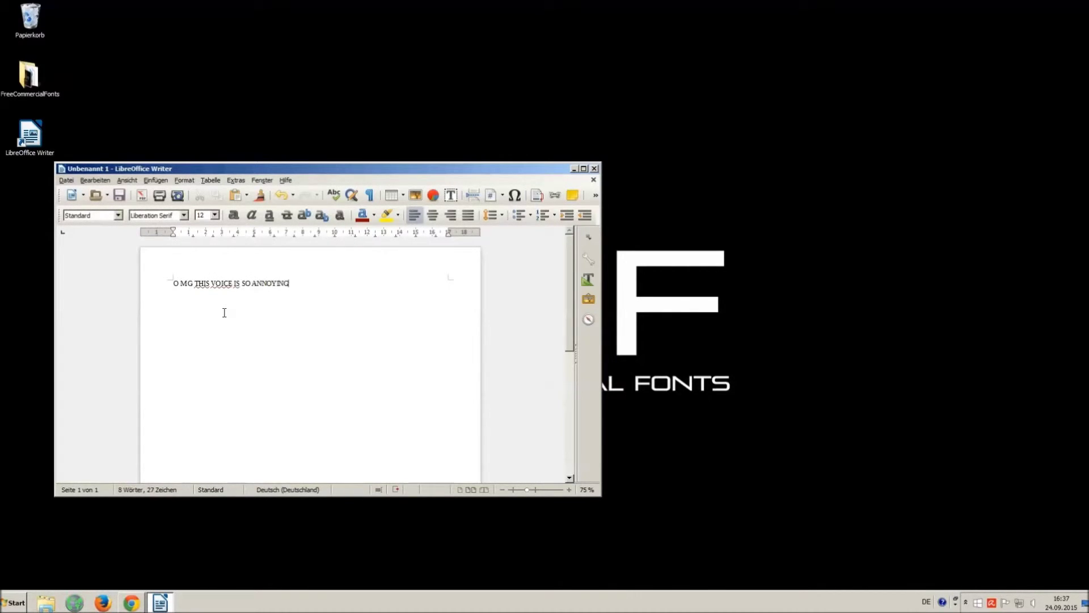
text(!!:|)
key(ctrl+a)
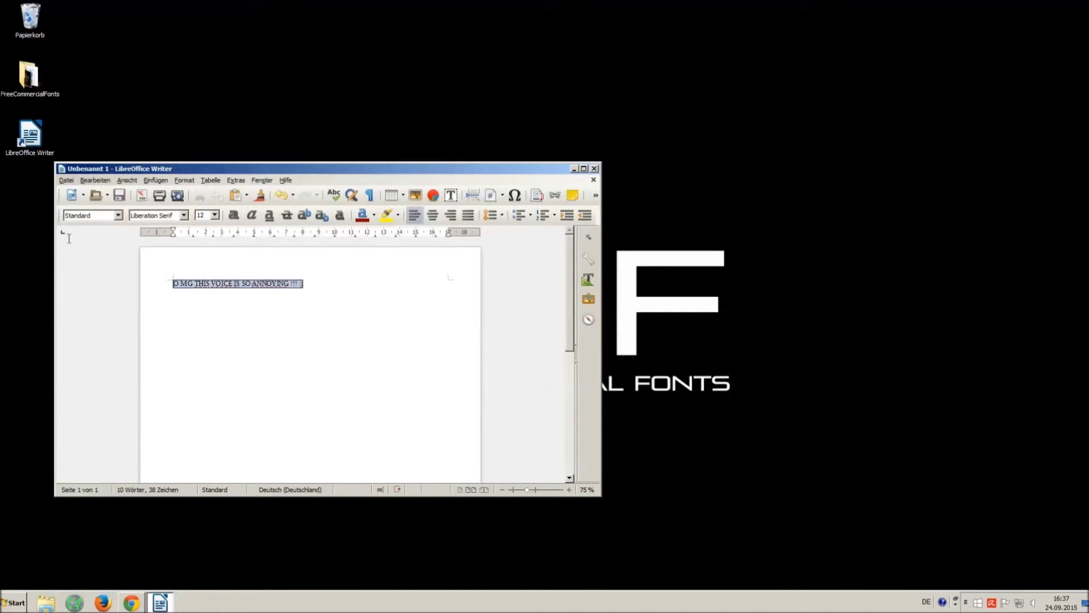
double_click(152, 215)
text(Va)
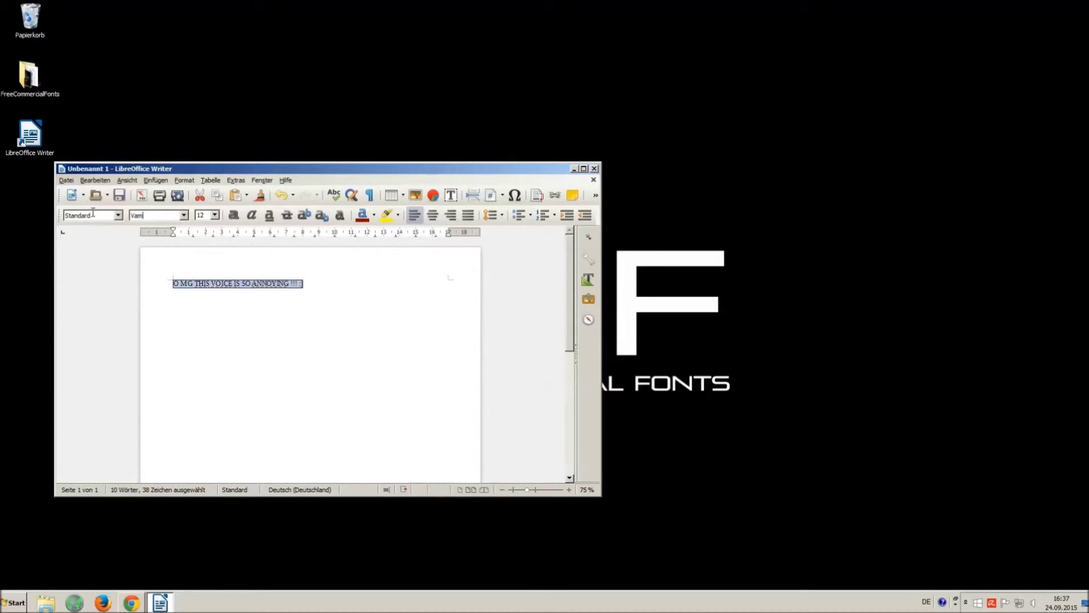
text(mp)
Set the selected line to Riky Vampdator Normal at size 16
click(183, 216)
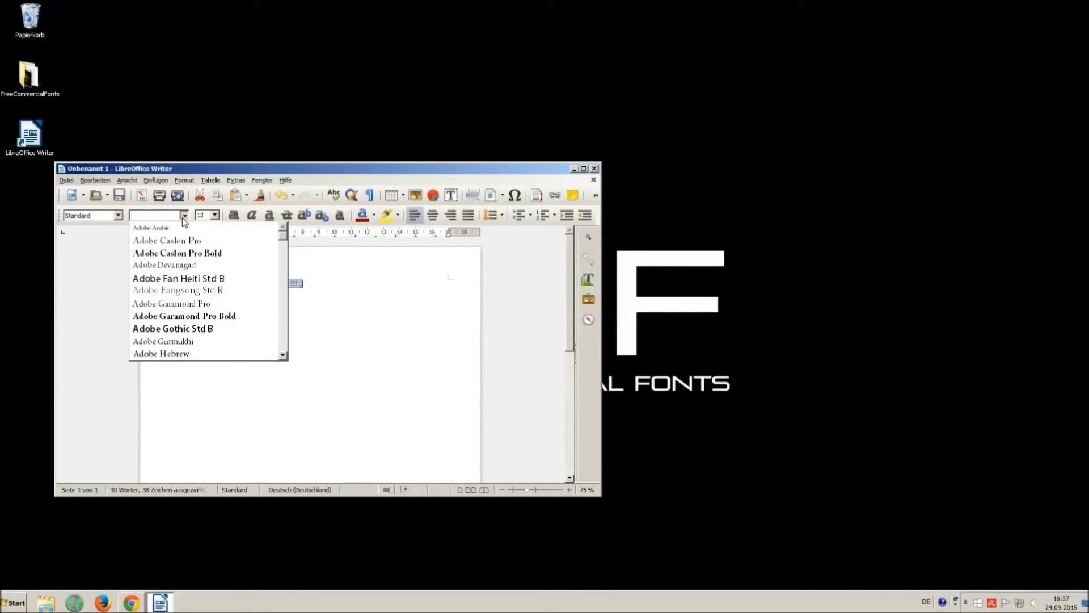
drag(283, 241, 292, 332)
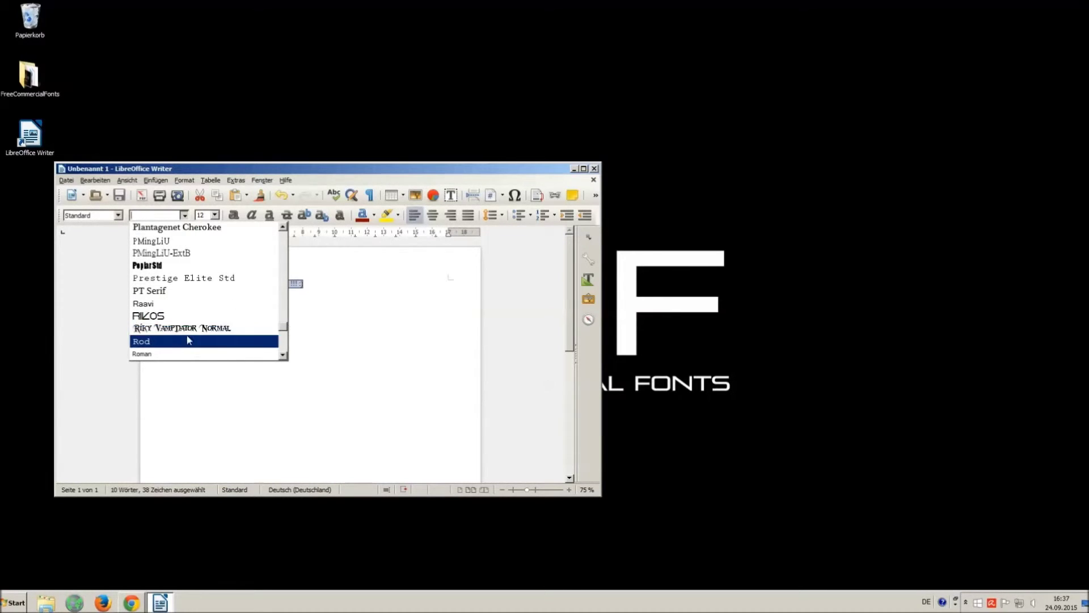
click(164, 328)
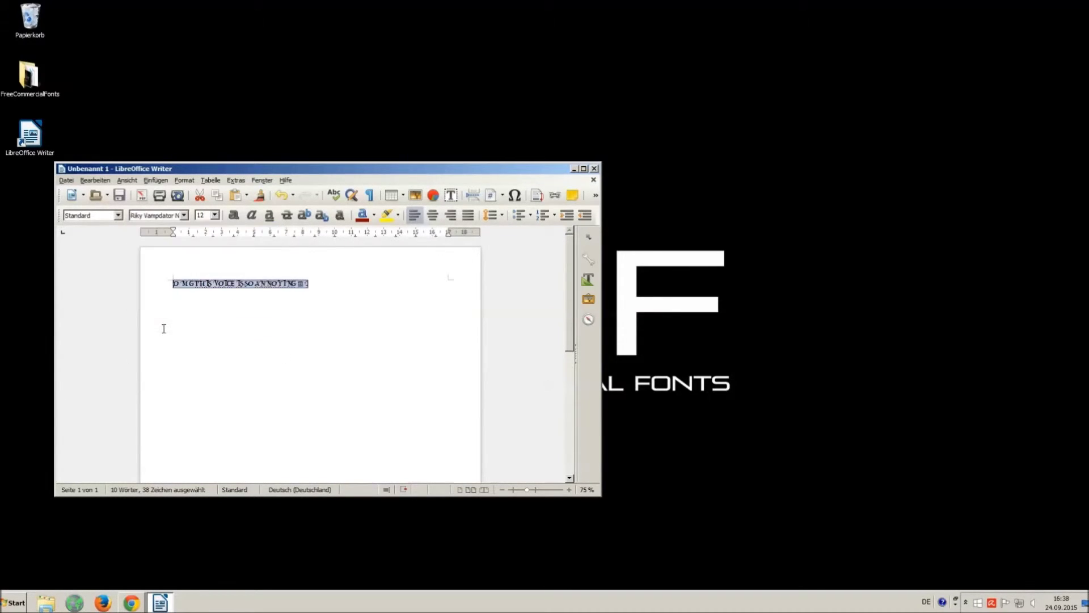
click(215, 215)
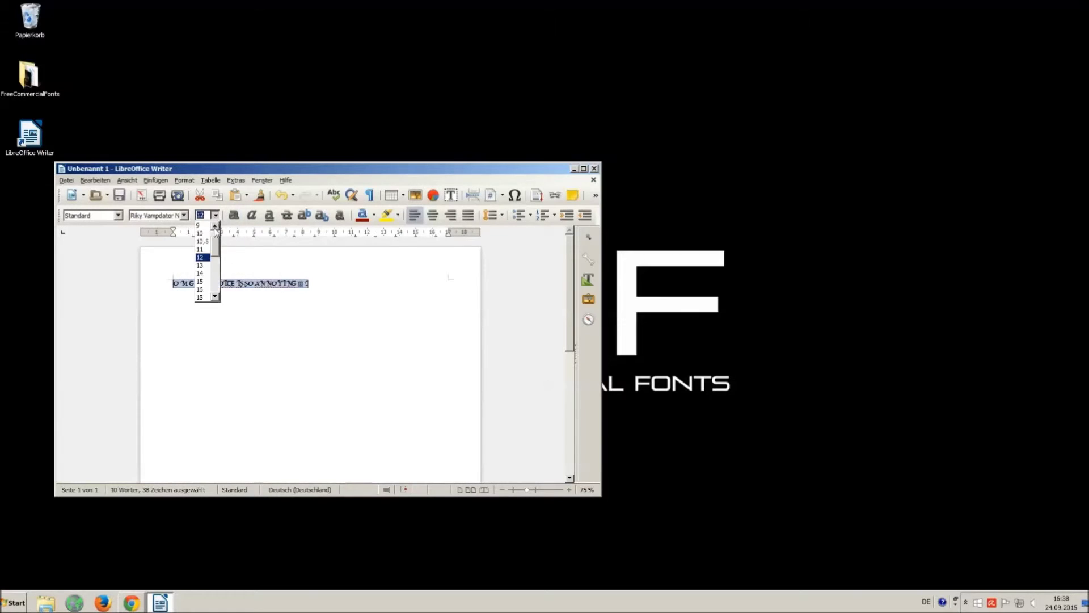
click(206, 294)
Add spaces between the words, then close Writer without saving
click(342, 313)
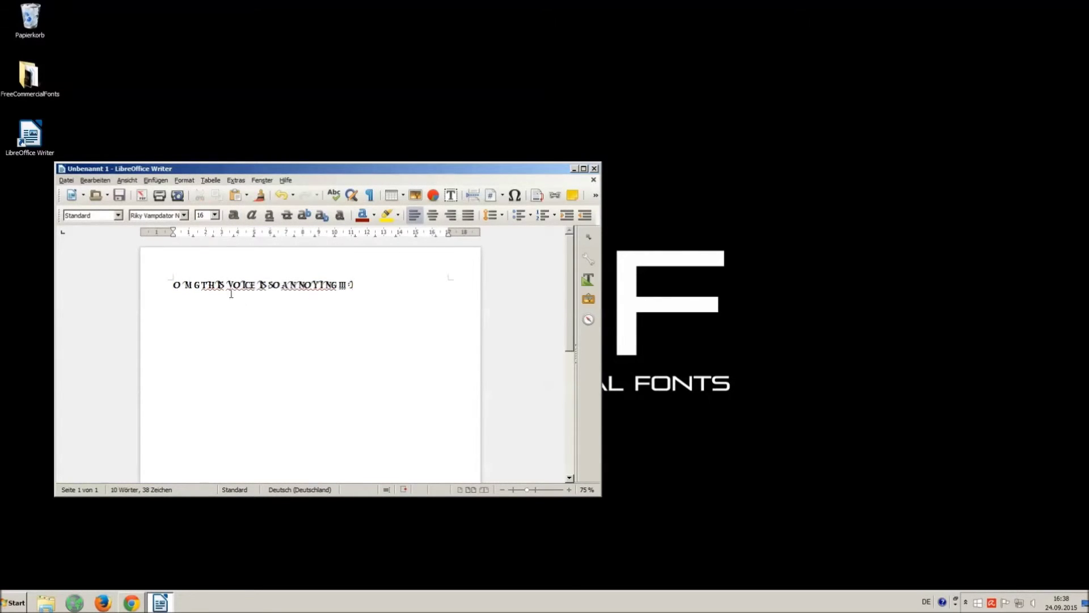
click(203, 285)
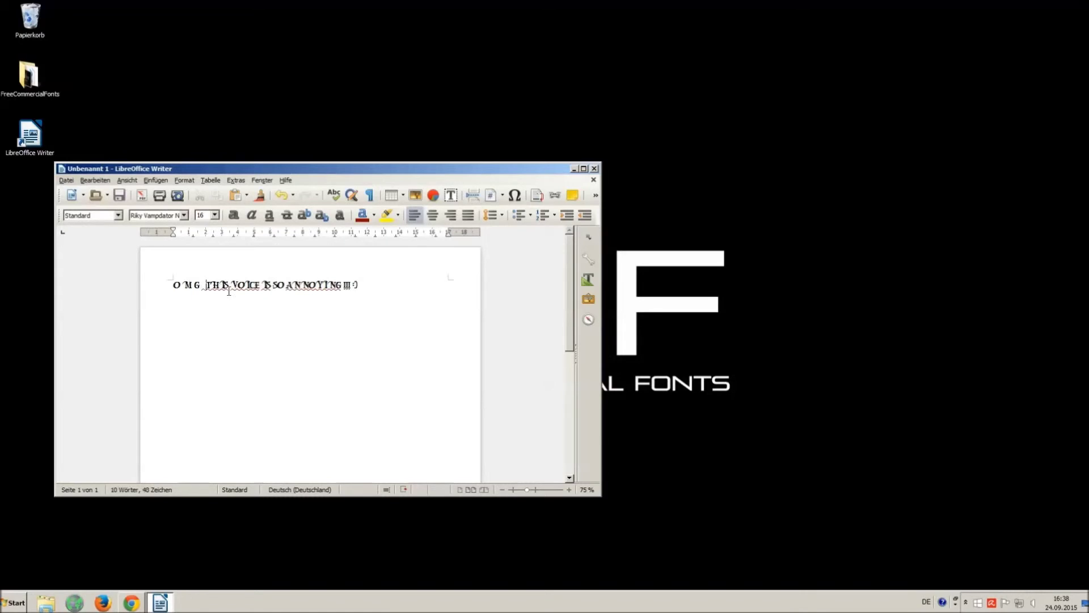
click(231, 285)
click(271, 285)
click(282, 285)
click(298, 285)
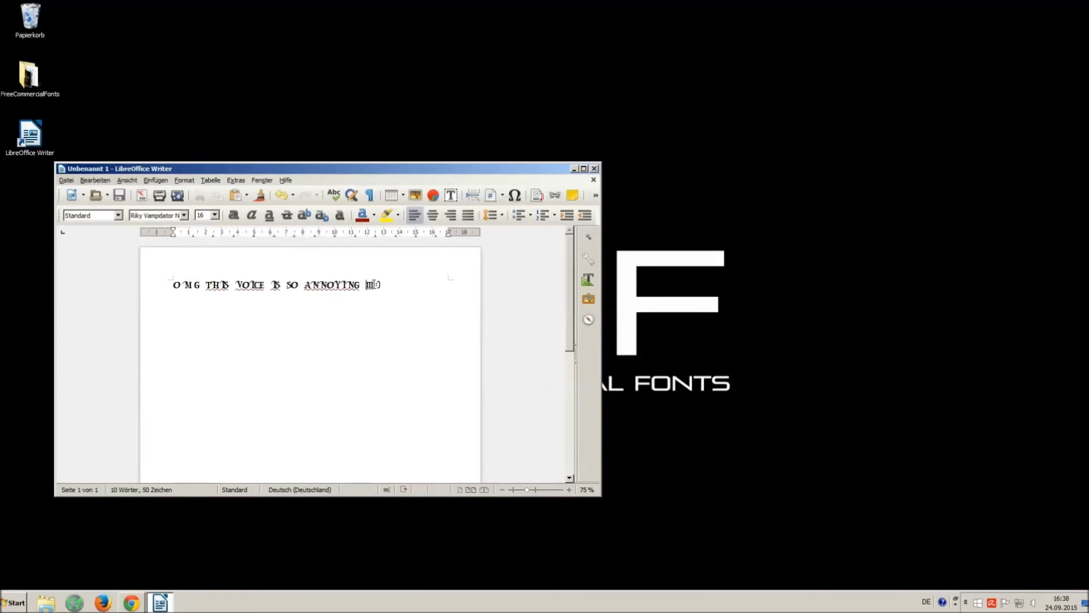
click(377, 285)
drag(409, 287, 165, 261)
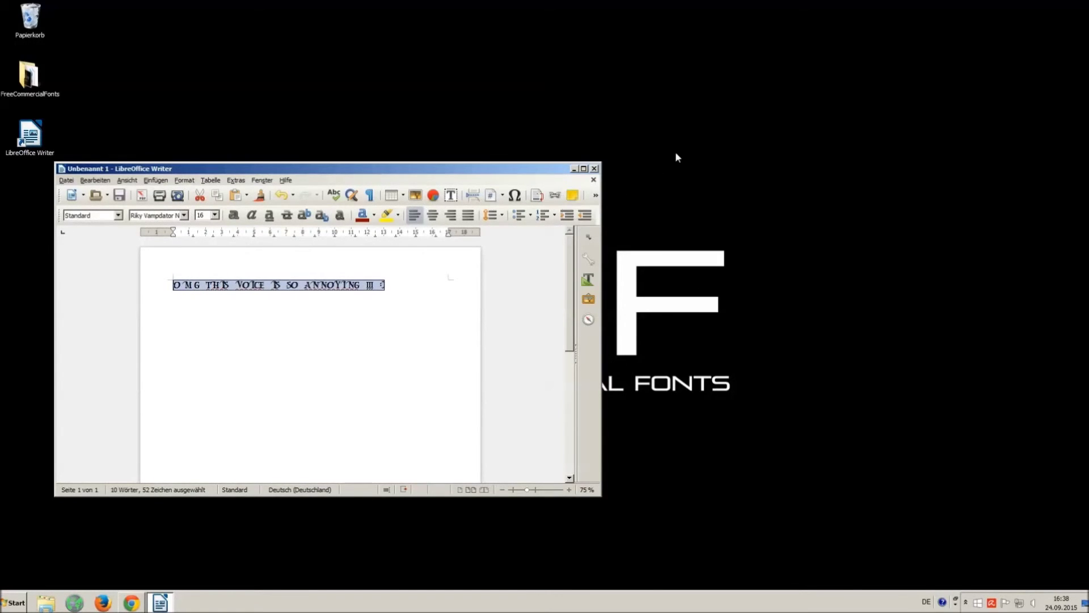
click(594, 168)
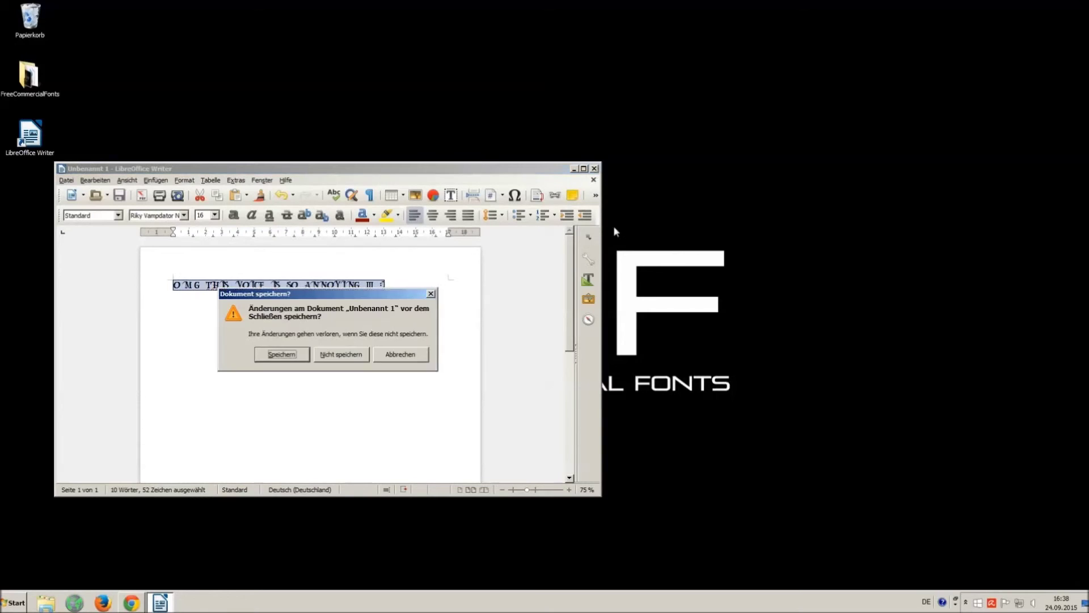
click(326, 355)
Return to the YouTube video, dismiss the download bar, and scroll to the description's music credits
click(133, 603)
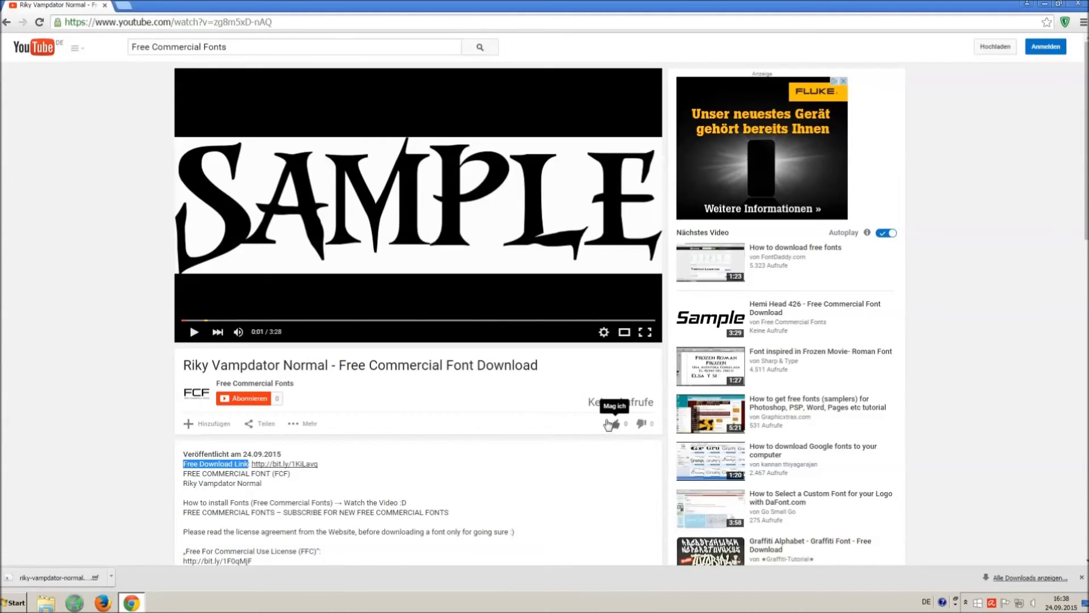
click(623, 427)
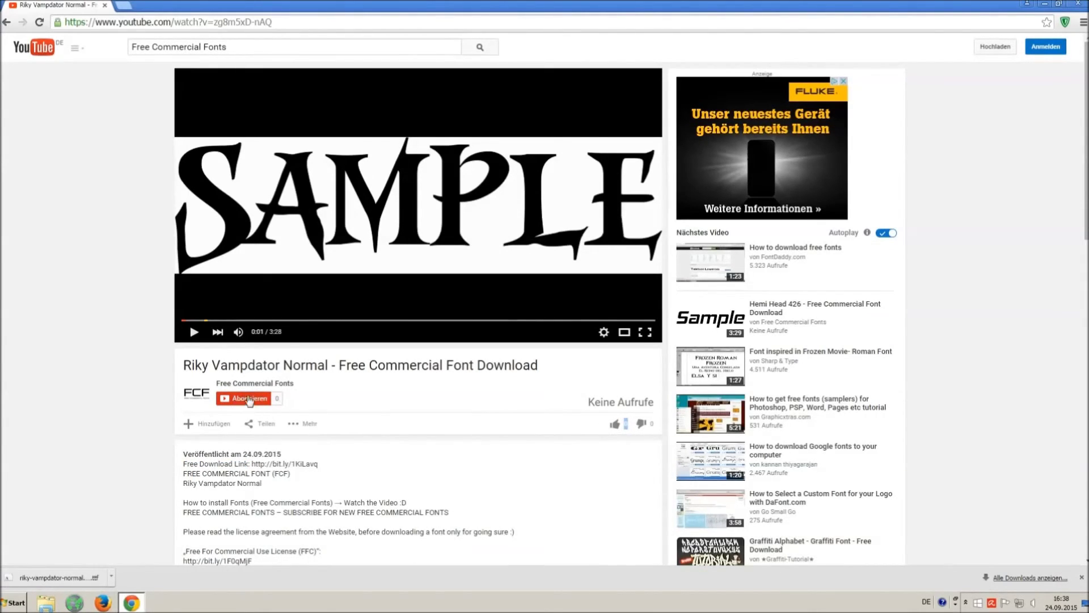
click(1082, 577)
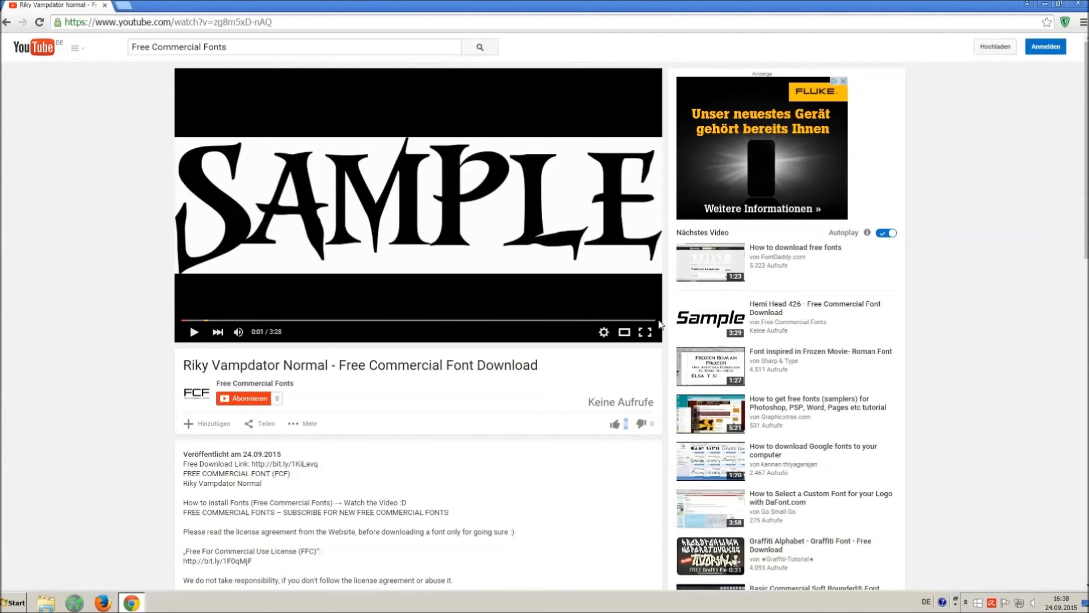
scroll(335, 392, down, 3)
scroll(336, 378, down, 1)
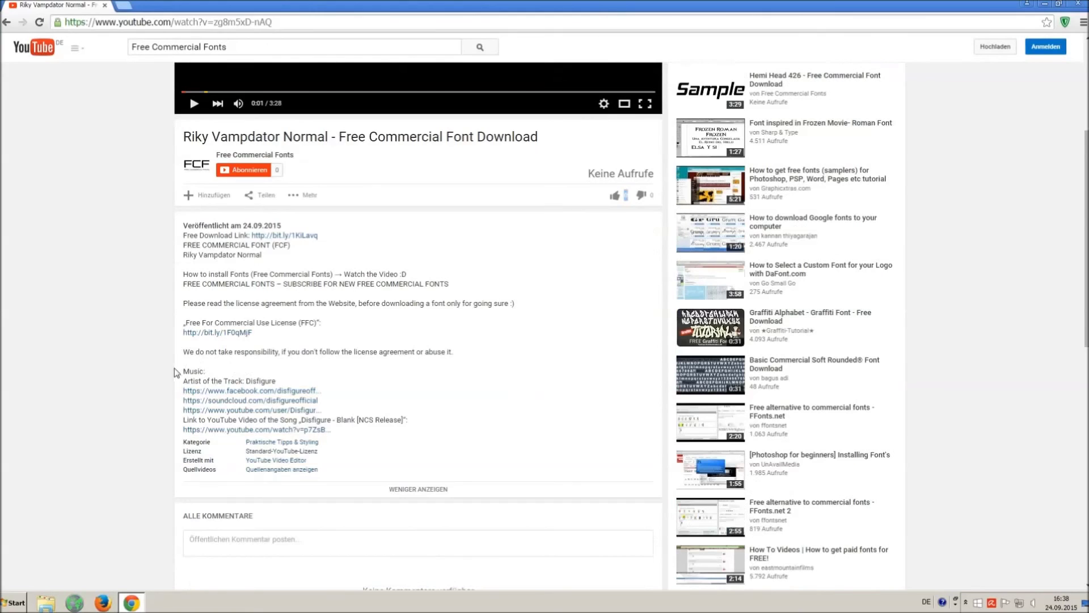
drag(186, 366, 512, 383)
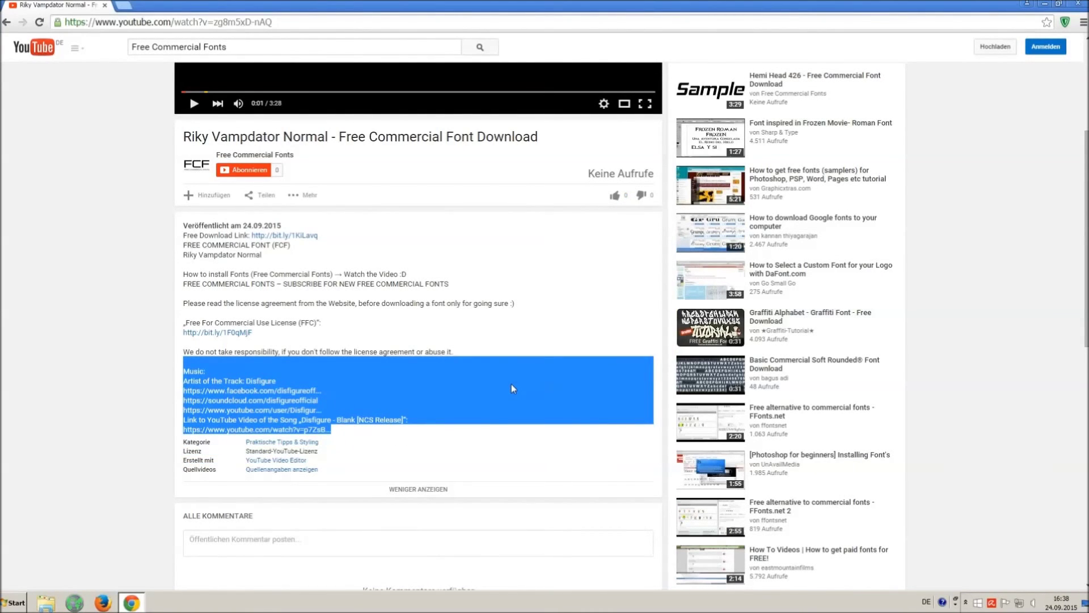